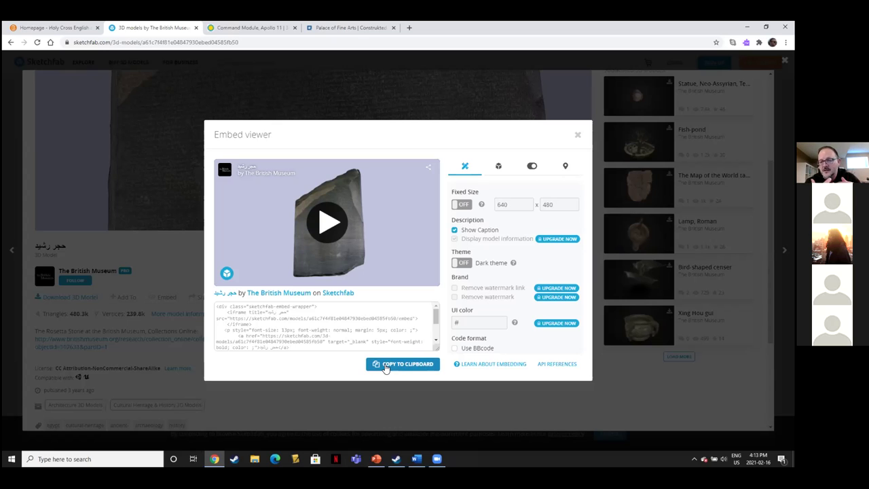
Switch to the Holy Cross course homepage and start a new announcement with the headline "test 2"
left_click(63, 30)
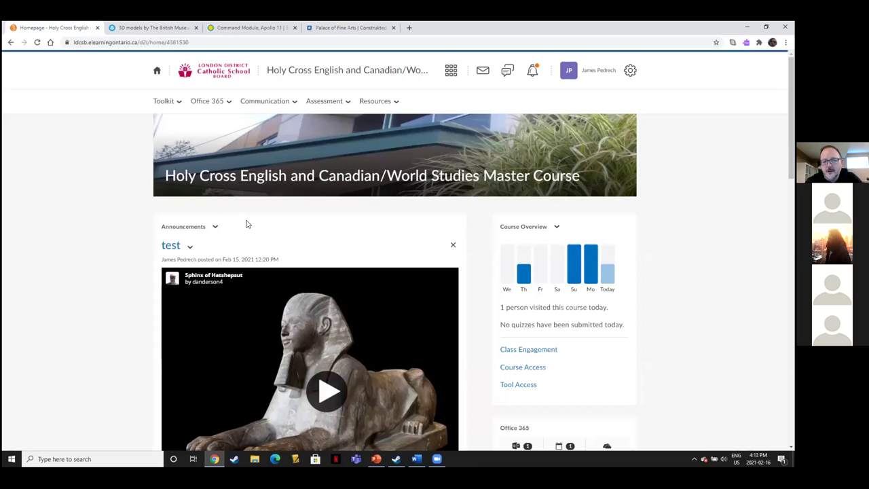
left_click(216, 228)
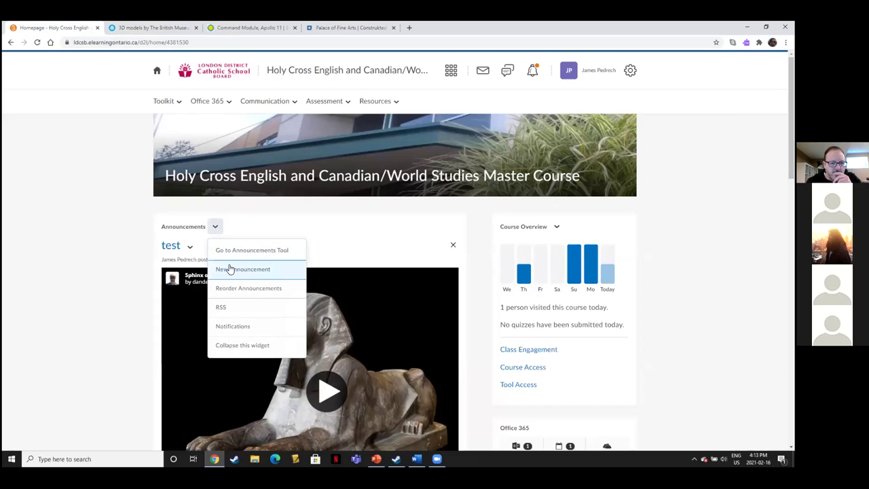
left_click(229, 269)
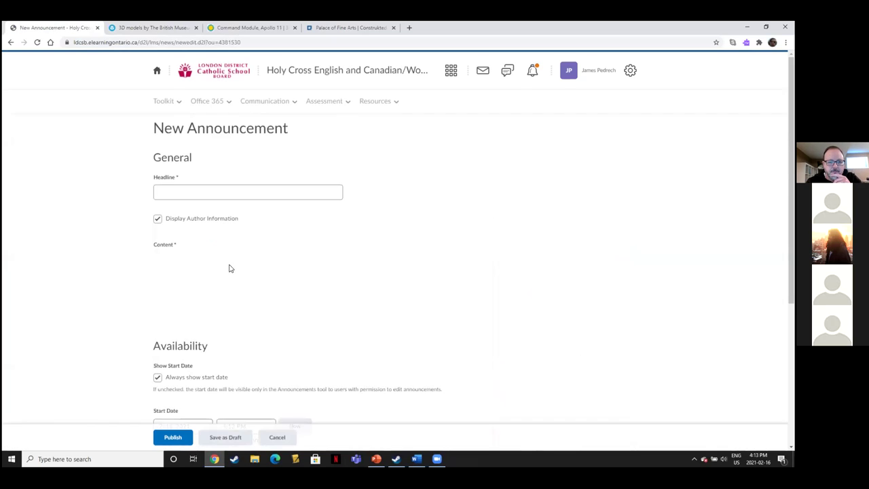
left_click(243, 190)
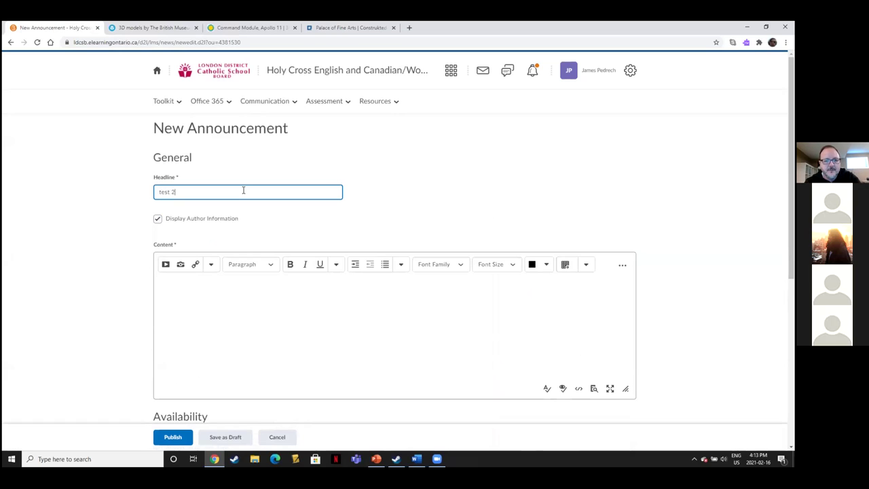
Insert the copied Sketchfab embed code of the British Museum stone model into the announcement content, allowing the blocked media
left_click(167, 266)
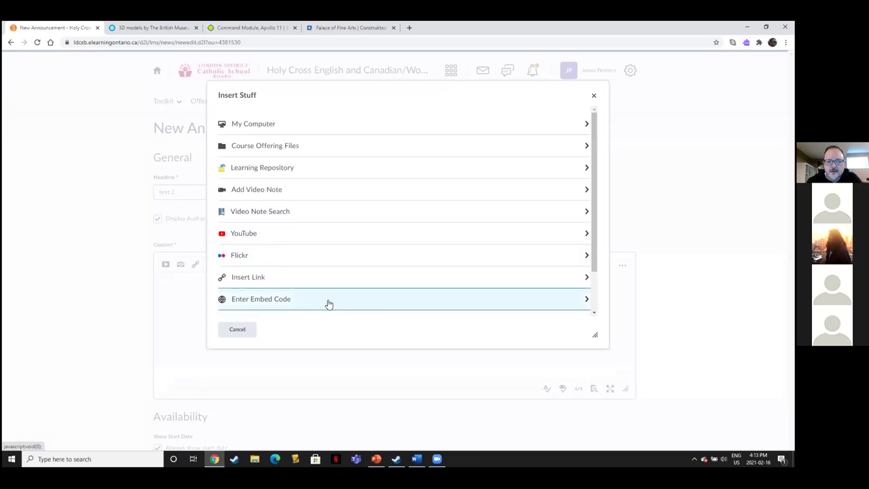
left_click(326, 301)
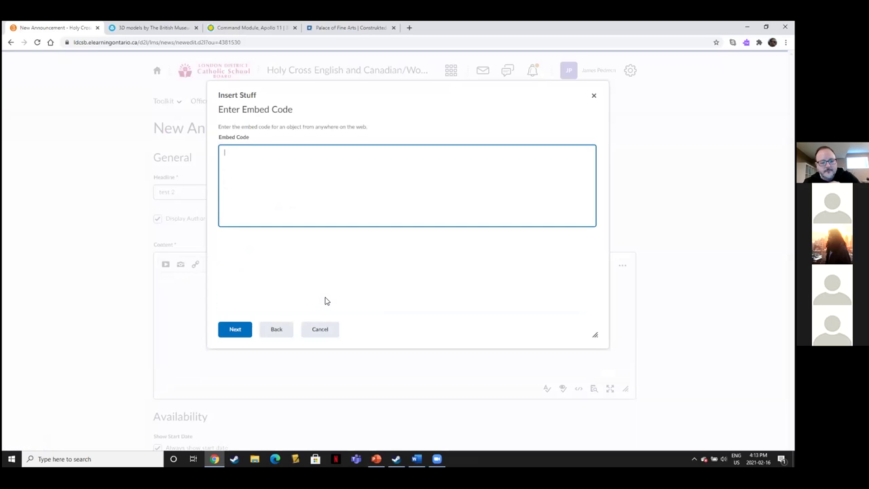
key("ctrl+v")
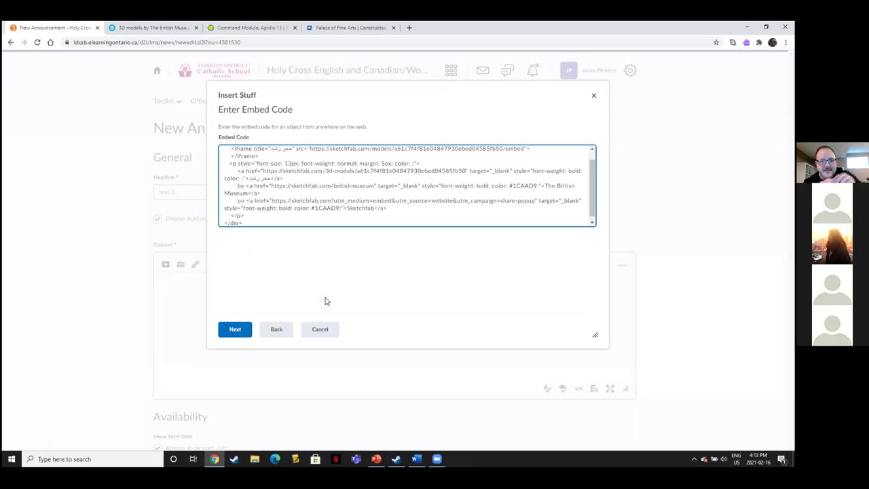
left_click(237, 329)
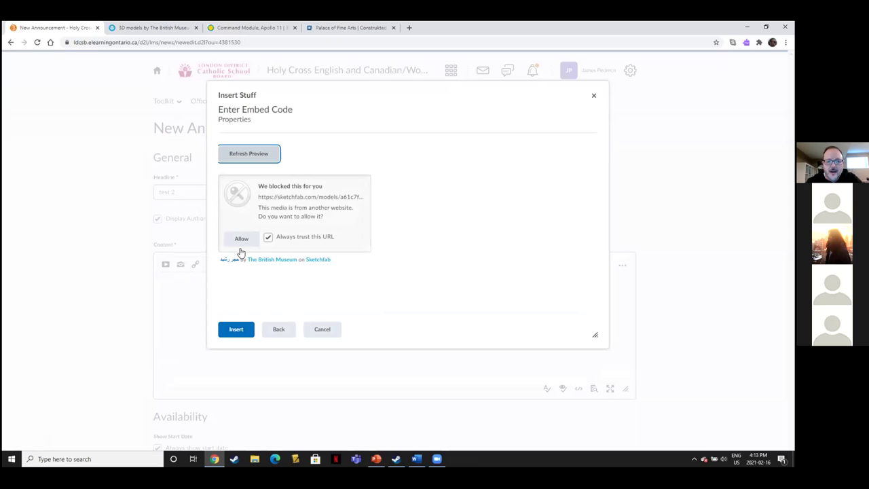
left_click(241, 240)
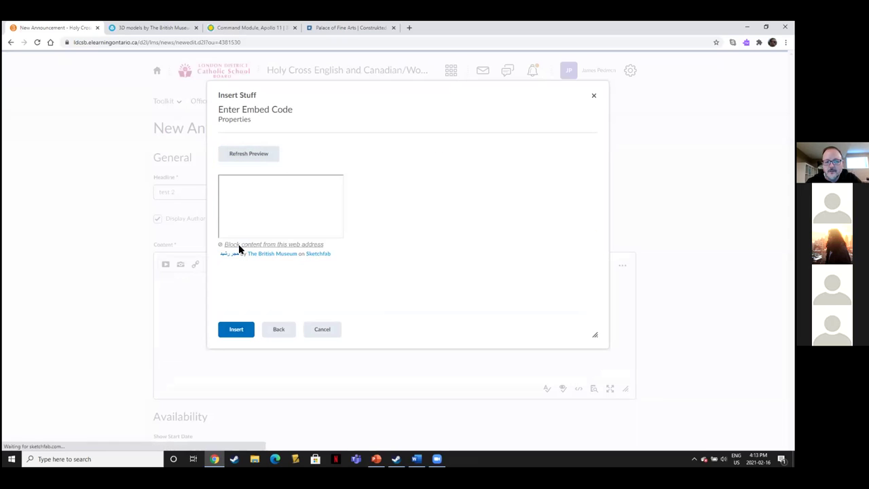
left_click(234, 328)
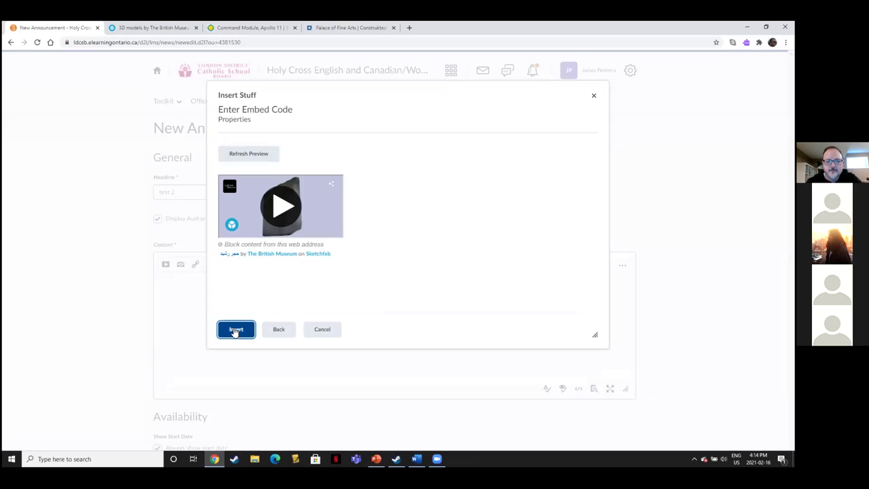
Publish the "test 2" announcement and return to the course homepage
left_click(173, 437)
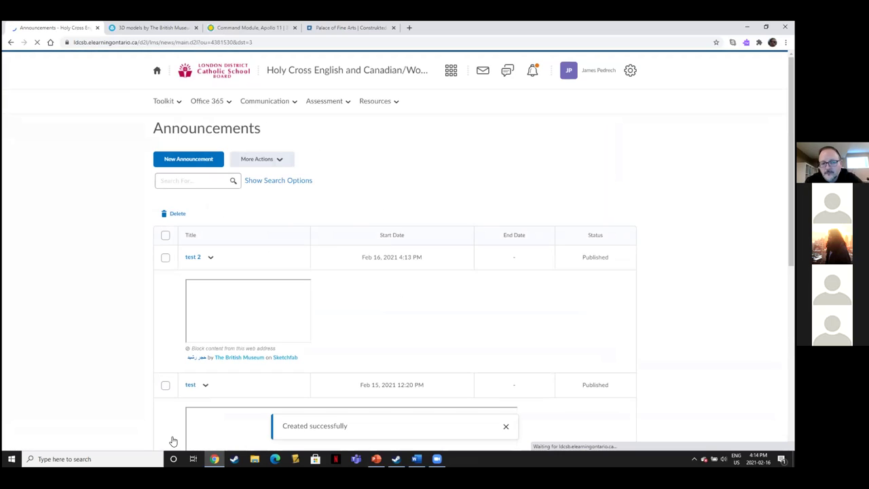
left_click(307, 72)
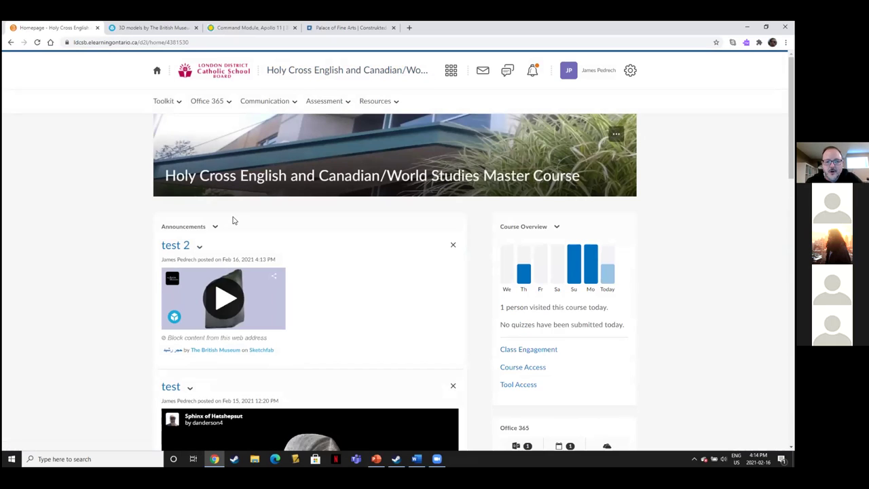
Play and enlarge the embedded stone model in "test 2", and rotate the Sphinx of Hatshepsut model in the "test" announcement
left_click(224, 300)
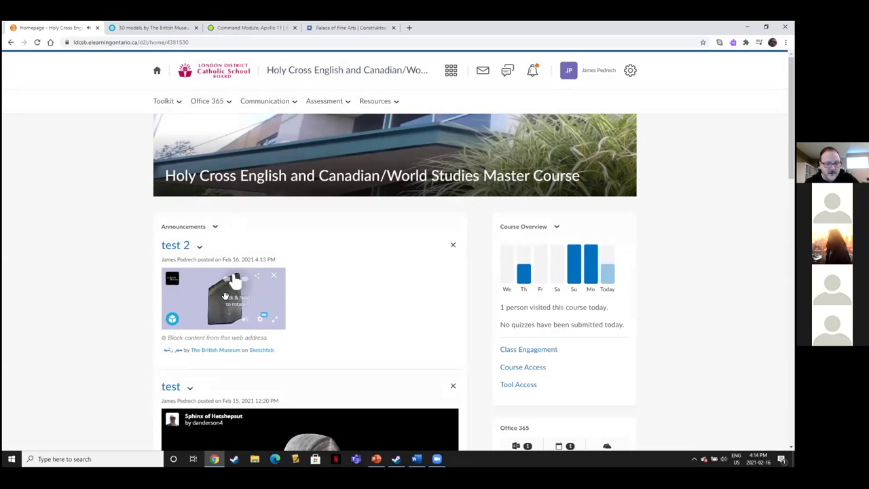
left_click(274, 322)
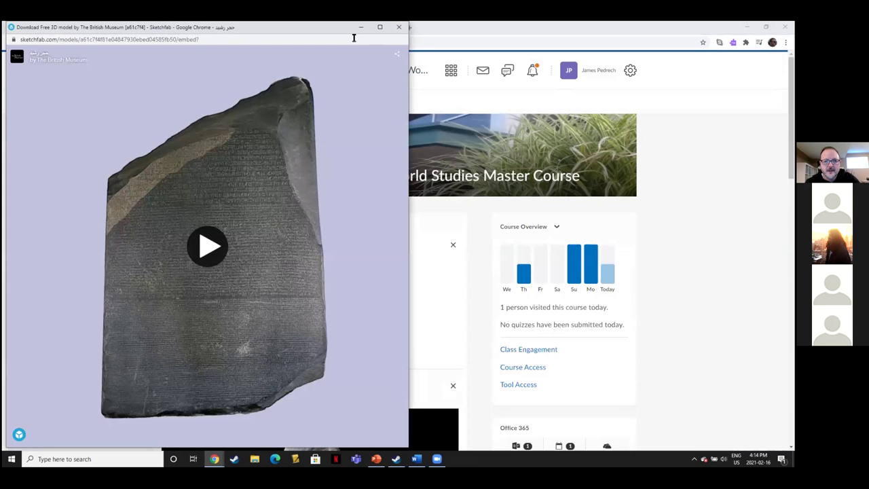
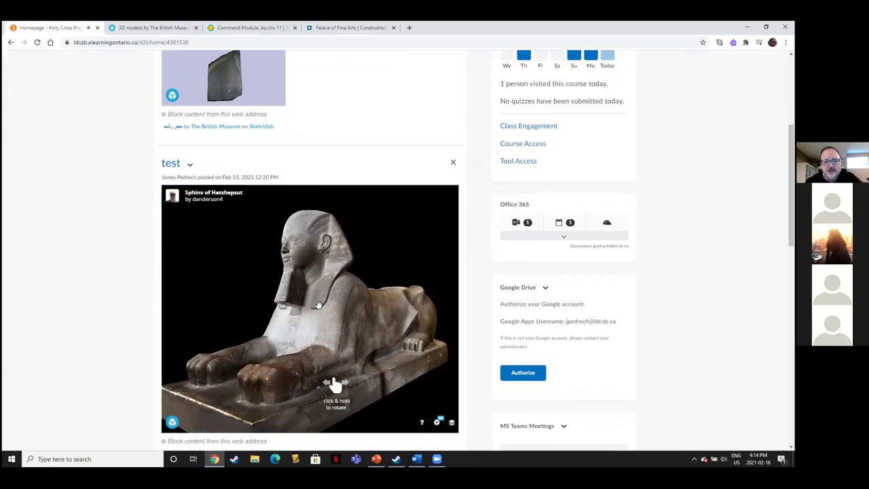
mouse_move(323, 310)
left_mouse_down()
mouse_move(382, 301)
mouse_move(294, 313)
left_mouse_up()
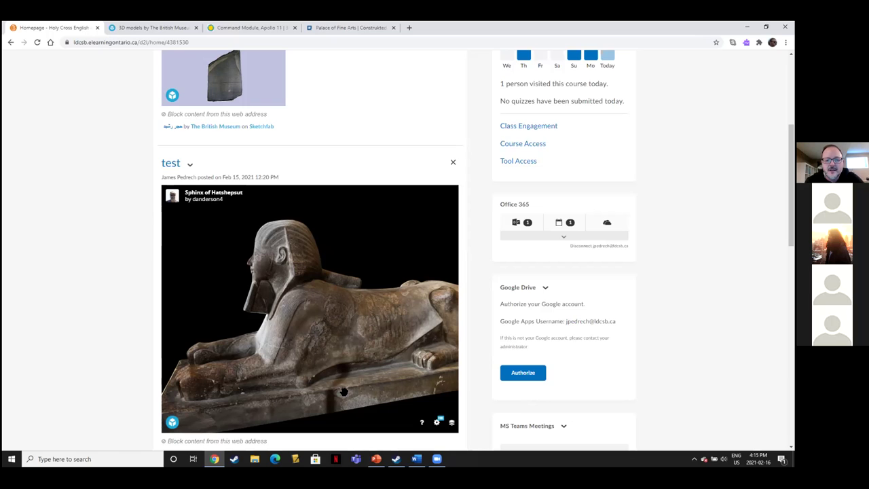
Switch to the blank Word document and insert the walking dinosaur from the All Animated Models category of the stock 3D models
left_click(376, 459)
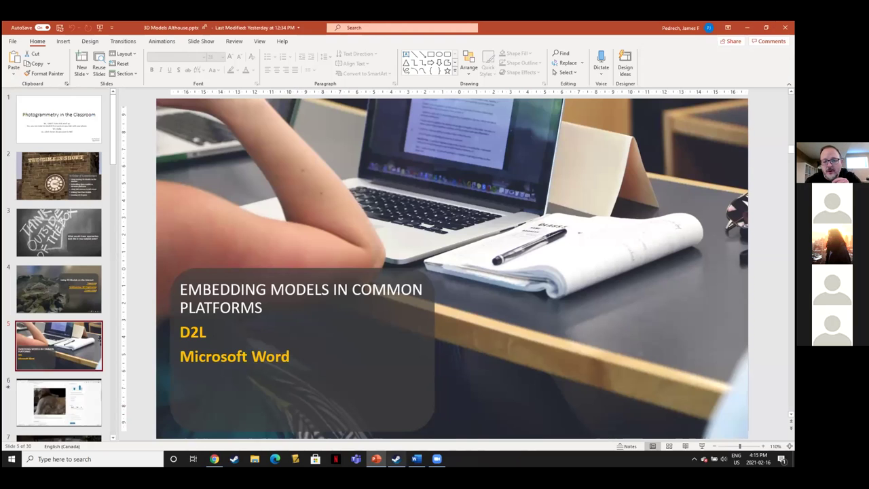
left_click(416, 459)
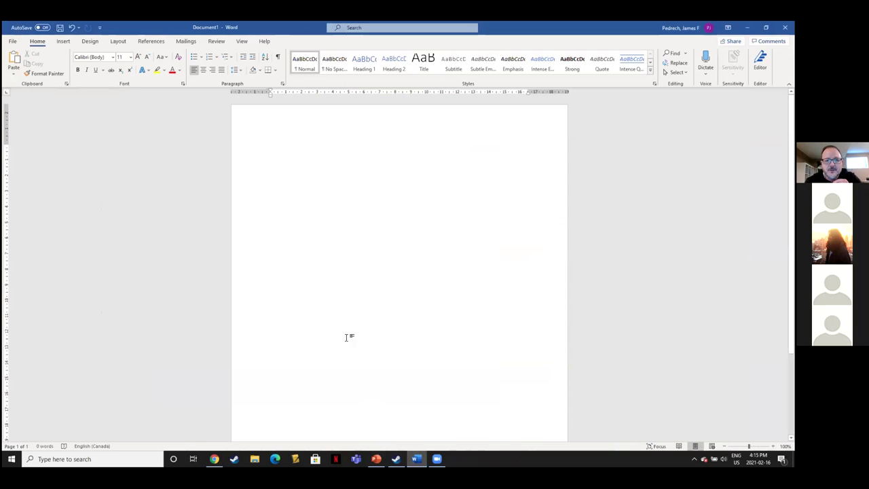
left_click(62, 42)
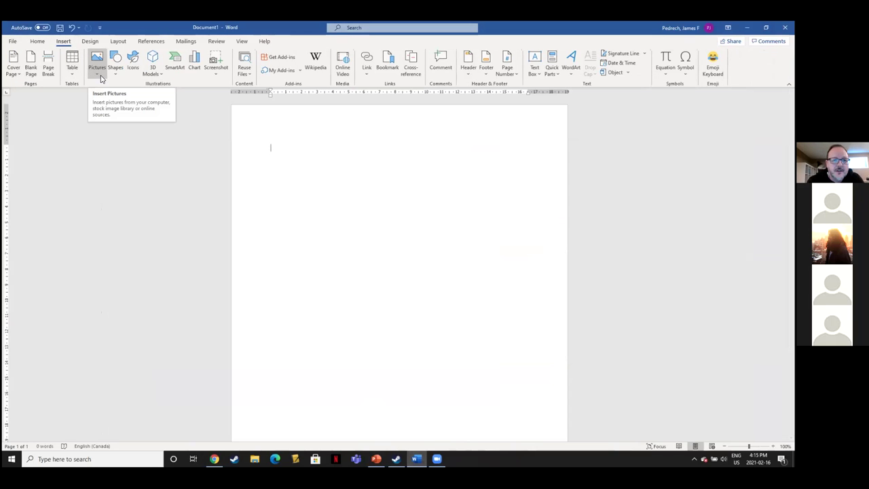
left_click(151, 74)
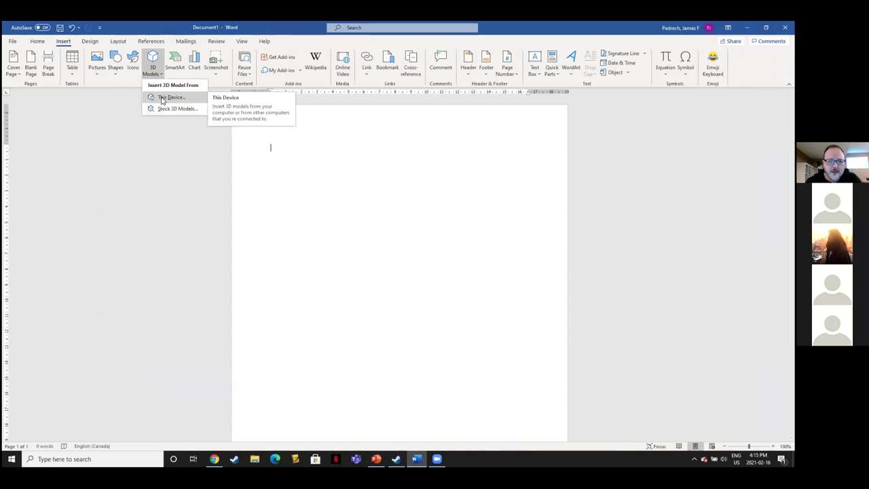
left_click(163, 109)
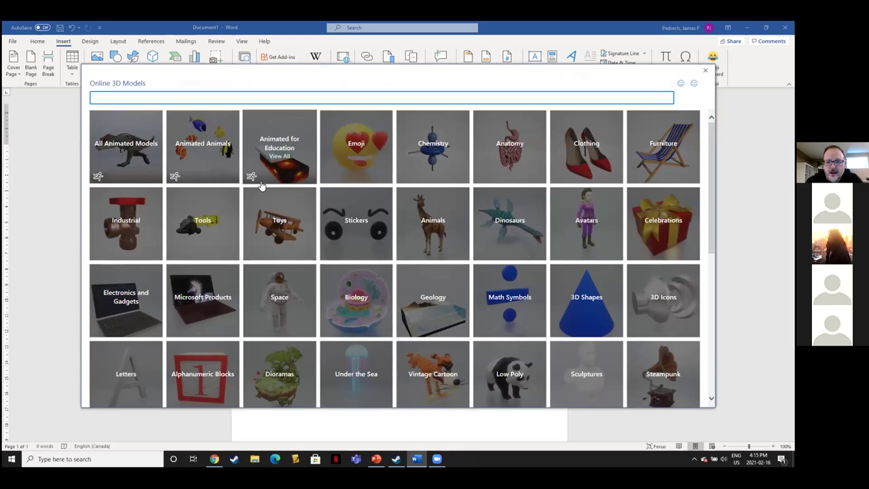
left_click(120, 166)
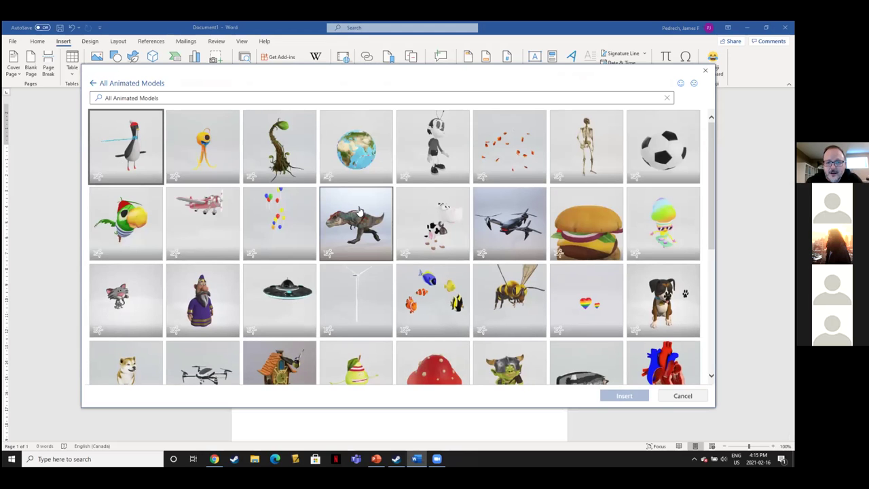
left_click(359, 211)
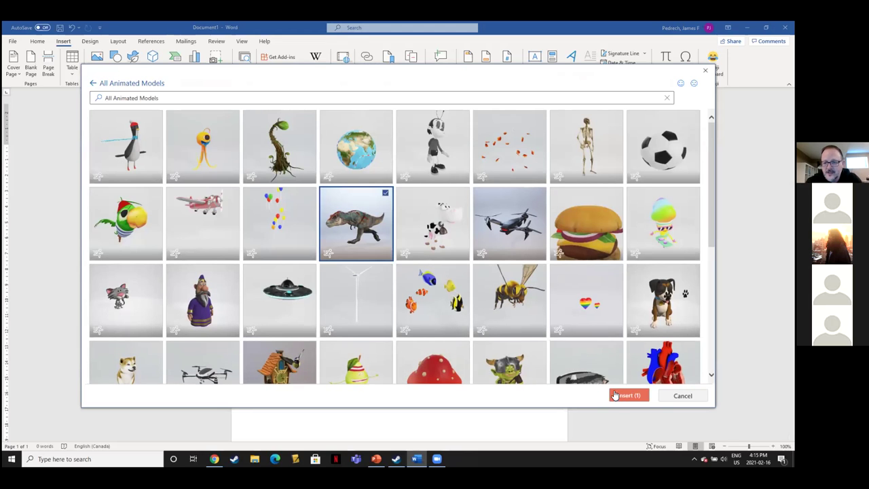
left_click(619, 396)
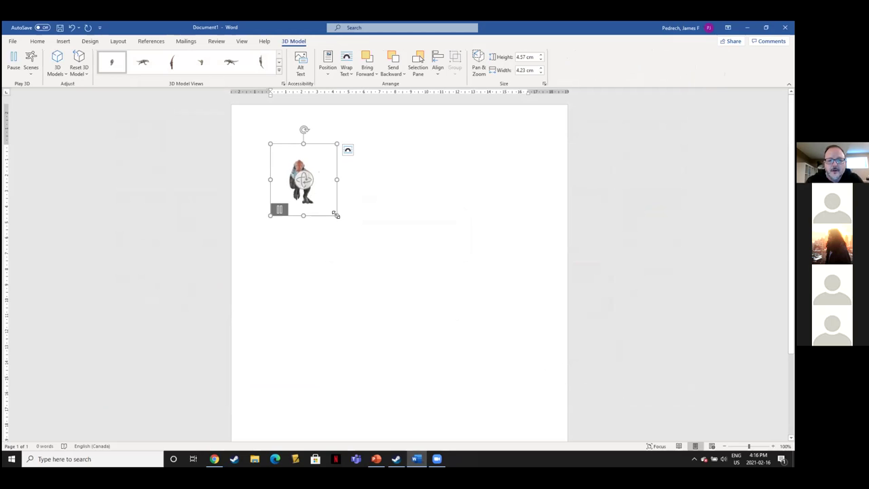
Enlarge the dinosaur model to about 14.75 cm high by 13.65 cm wide, and try rotating it sideways before restoring its original orientation
left_click_drag(337, 215, 484, 334)
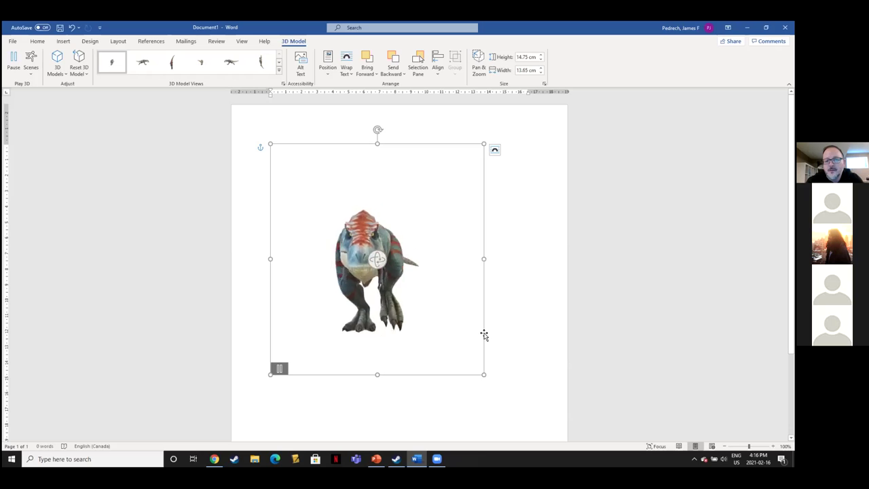
left_click_drag(376, 261, 469, 266)
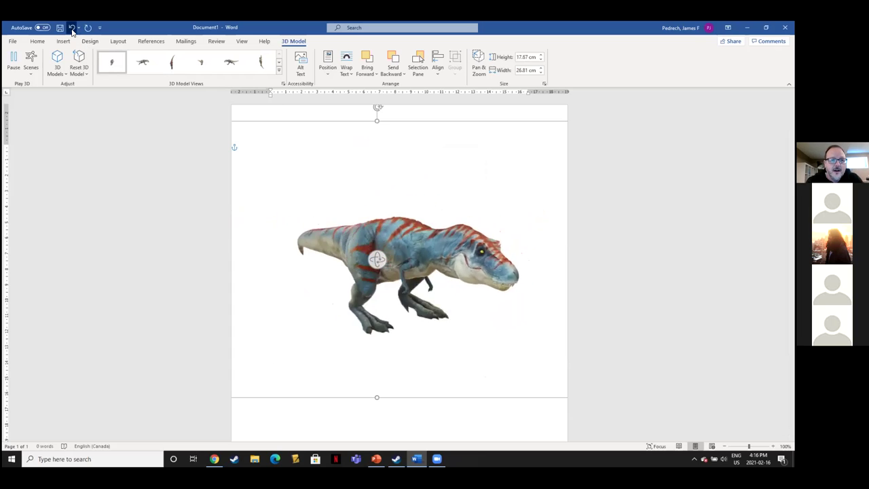
left_click(80, 60)
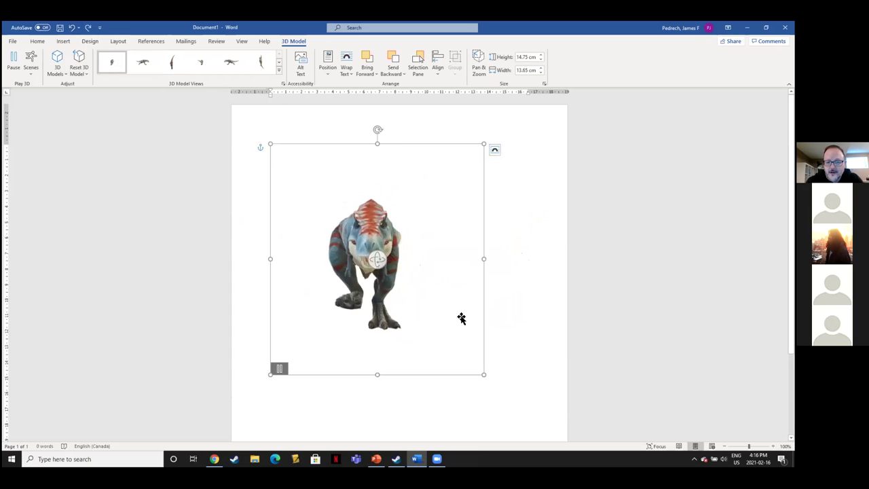
Shrink the dinosaur model to about 11.8 cm high by 10.92 cm wide and move it towards the page's right edge
left_click_drag(483, 374, 442, 328)
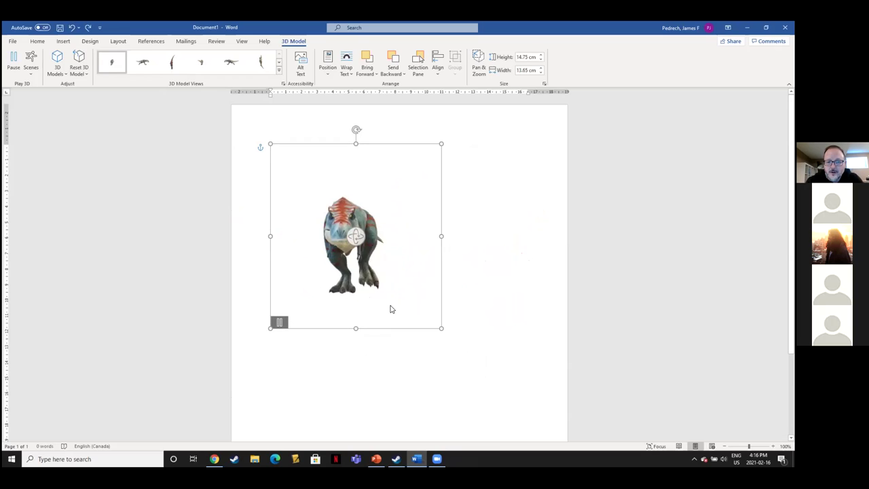
left_click_drag(360, 223, 492, 265)
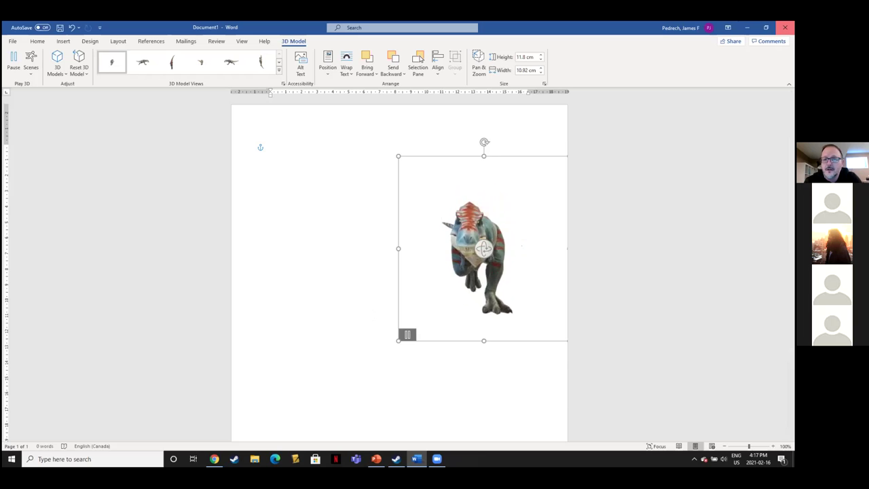
Close the Word document without saving its changes
left_click(785, 27)
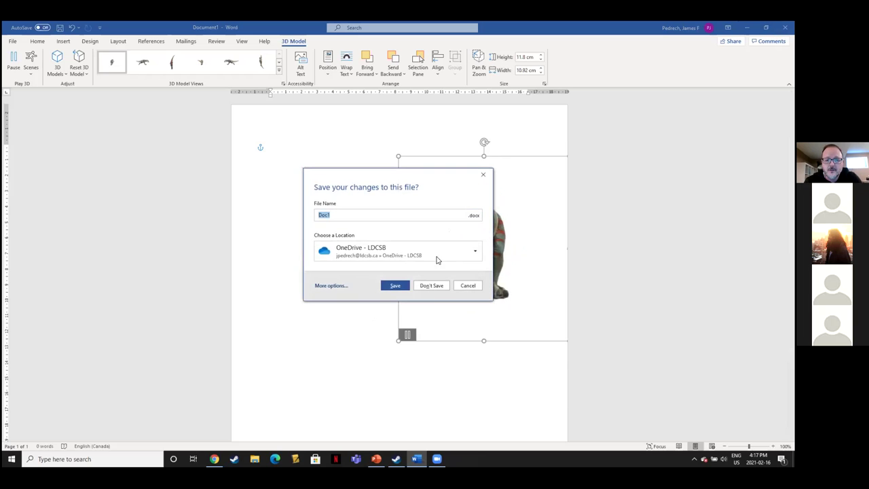
left_click(432, 285)
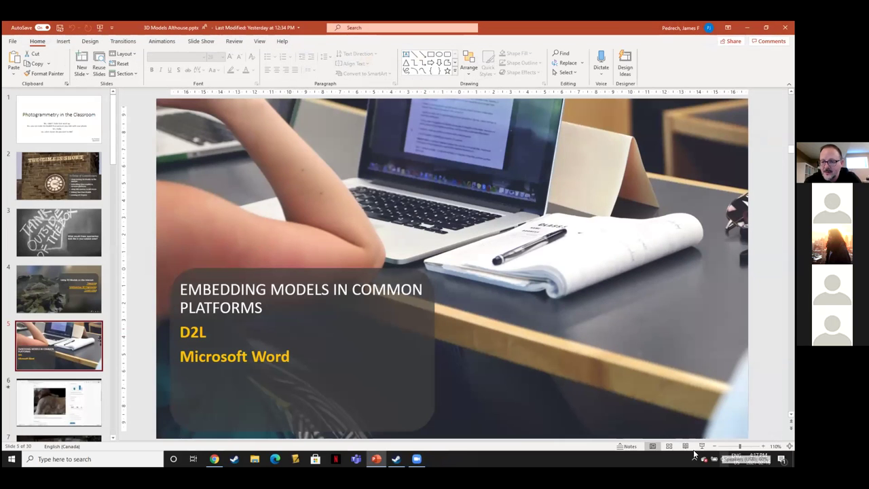
Present the PowerPoint slides from the Embedding Models slide, advance to the AR Experiences slide, and close the Web Video browser window
left_click(701, 446)
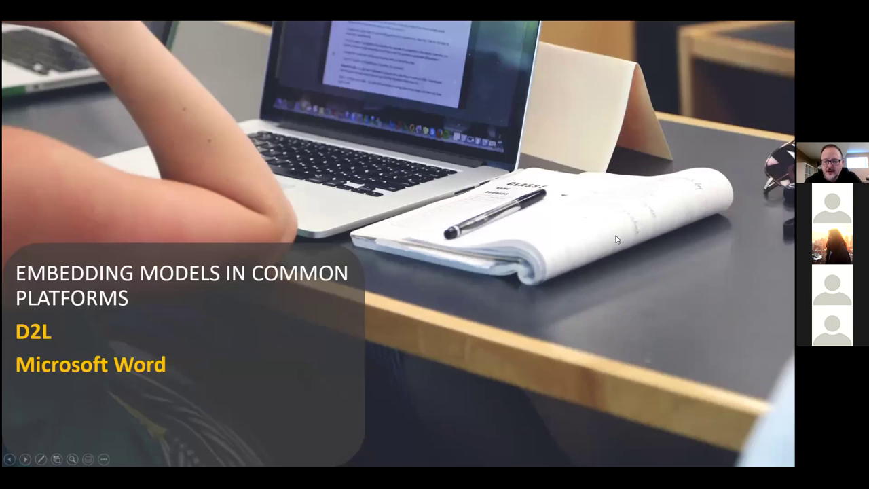
left_click(616, 236)
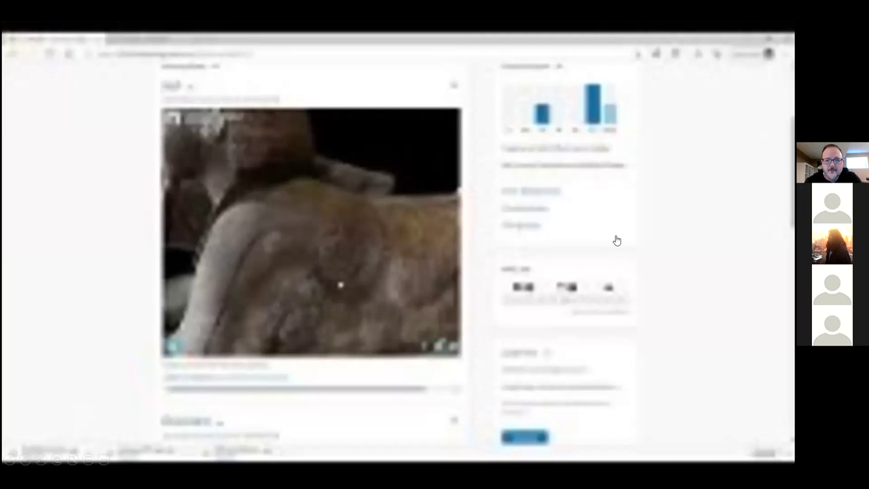
left_click(616, 236)
left_click(615, 237)
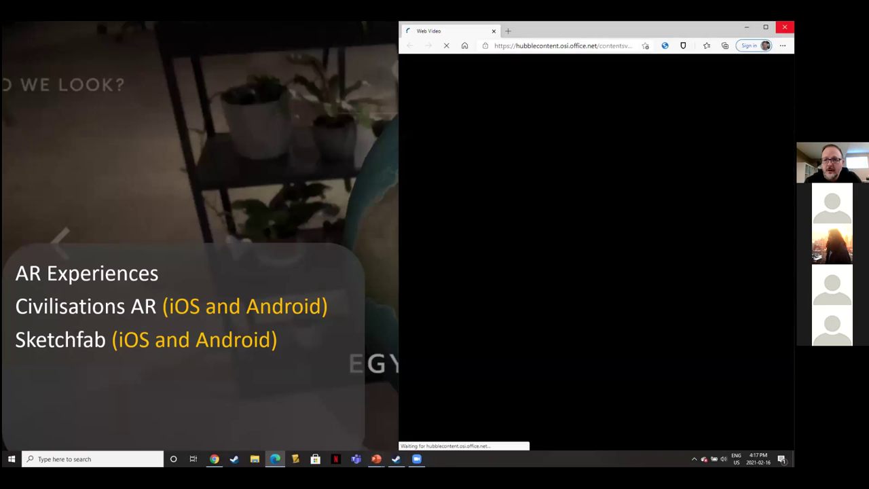
left_click(785, 27)
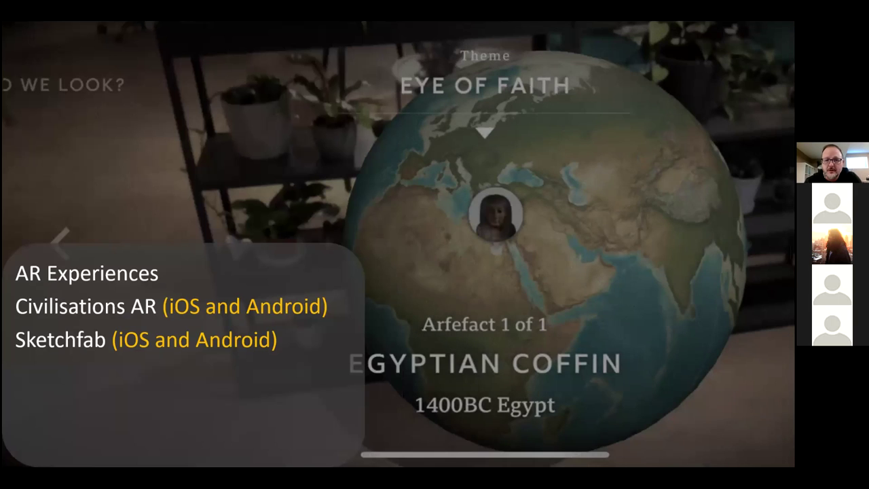